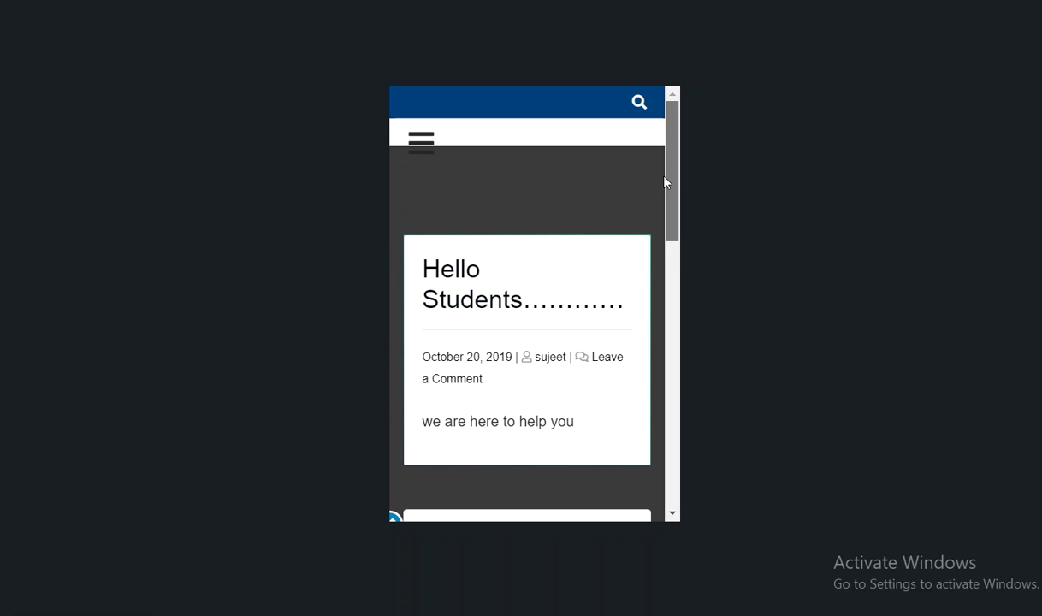
drag(667, 166, 677, 490)
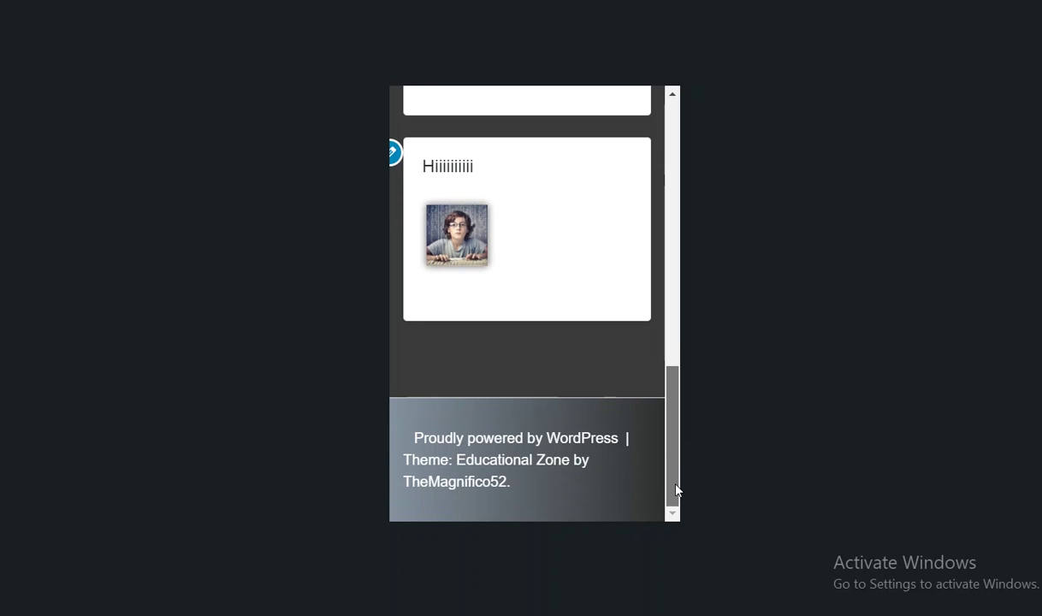
drag(674, 486, 667, 182)
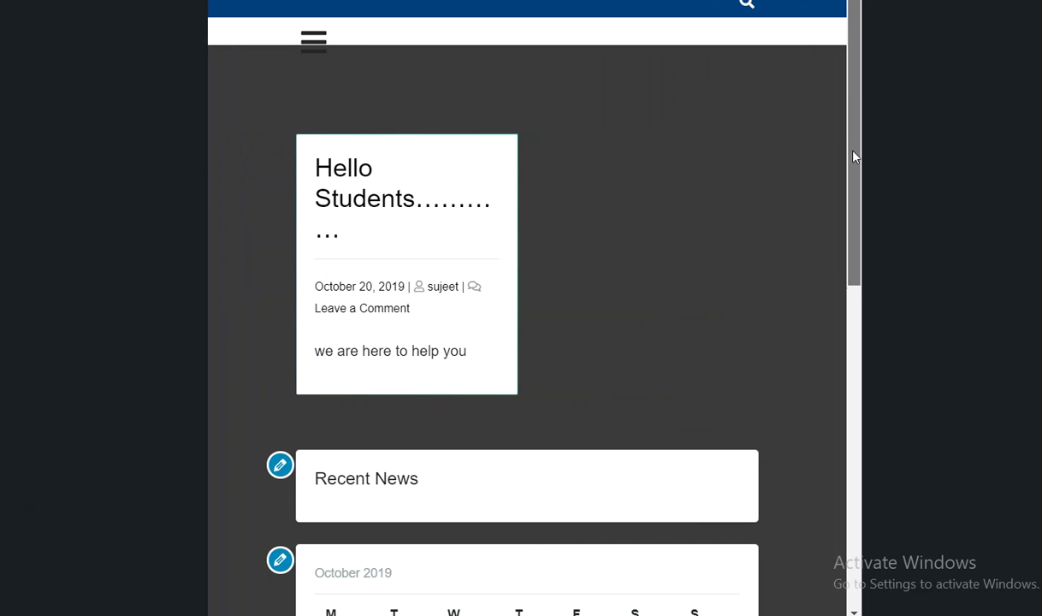
drag(854, 156, 860, 496)
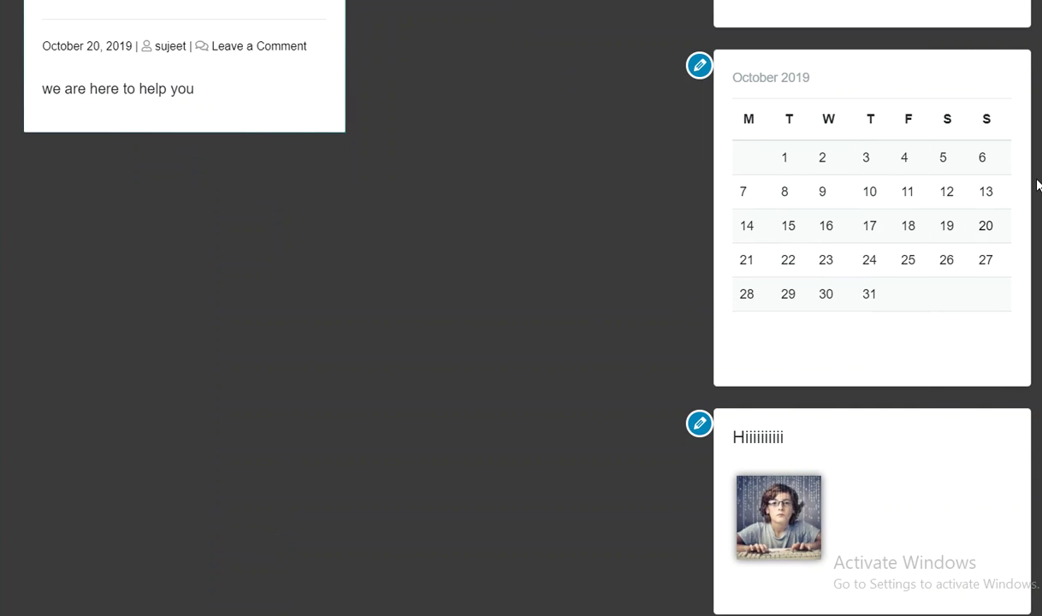
scroll(628, 147, up, 3)
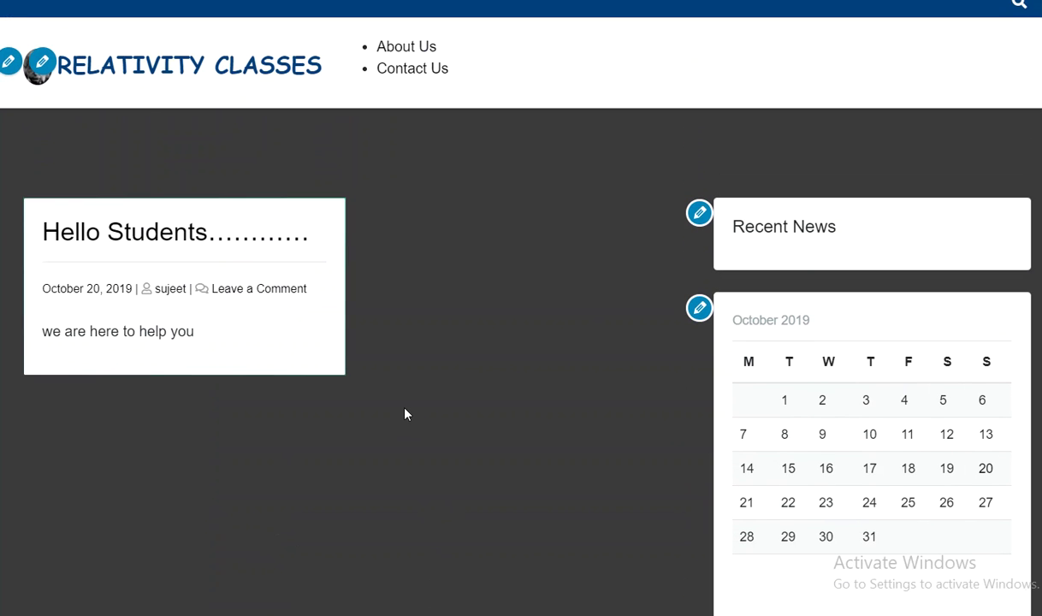
Step: Go to the About Us page from the Relativity Classes header menu in desktop view
click(398, 49)
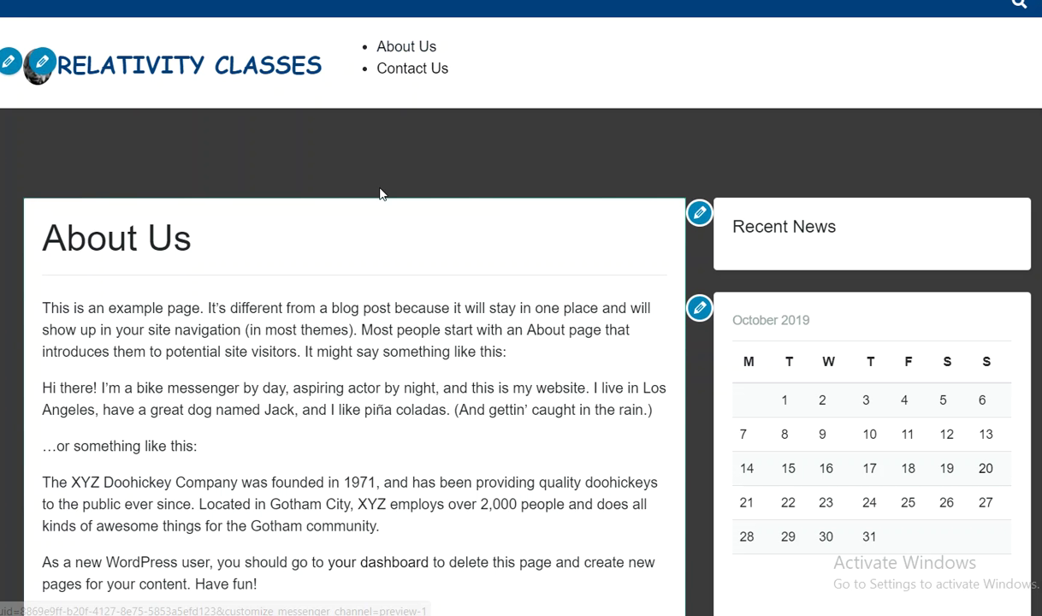
Step: Go to the Contact Us page, showing the bookshelf image and sidebar widgets
click(403, 70)
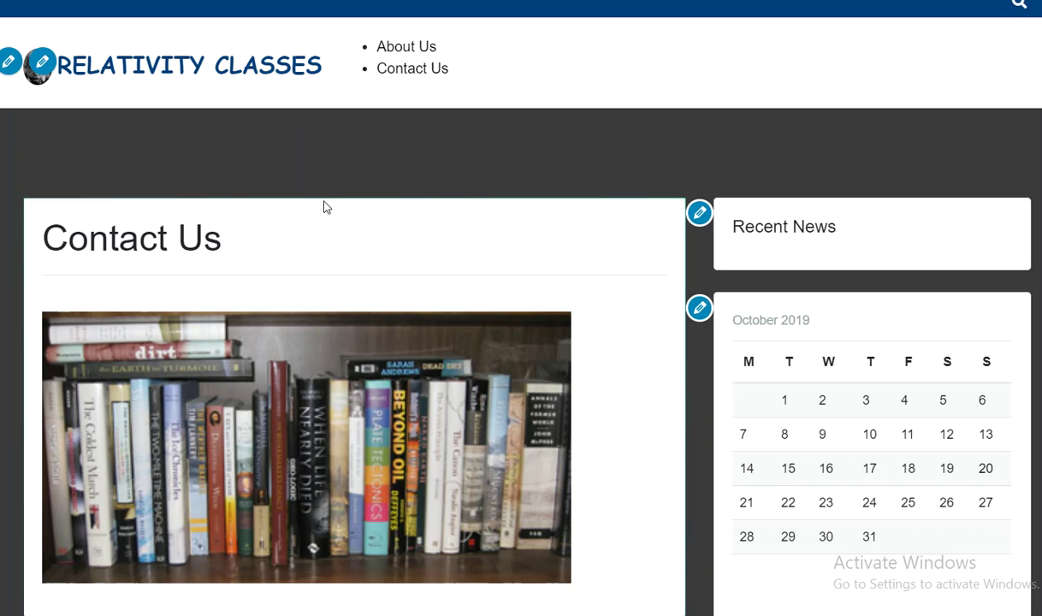
scroll(342, 342, down, 3)
scroll(342, 342, down, 3)
scroll(342, 343, down, 4)
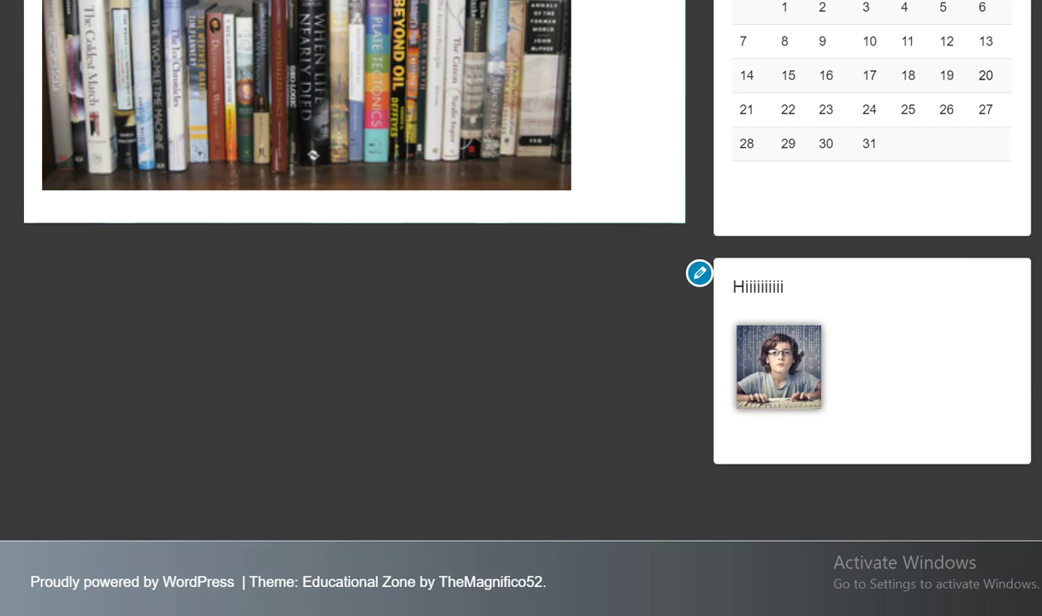
scroll(342, 308, up, 8)
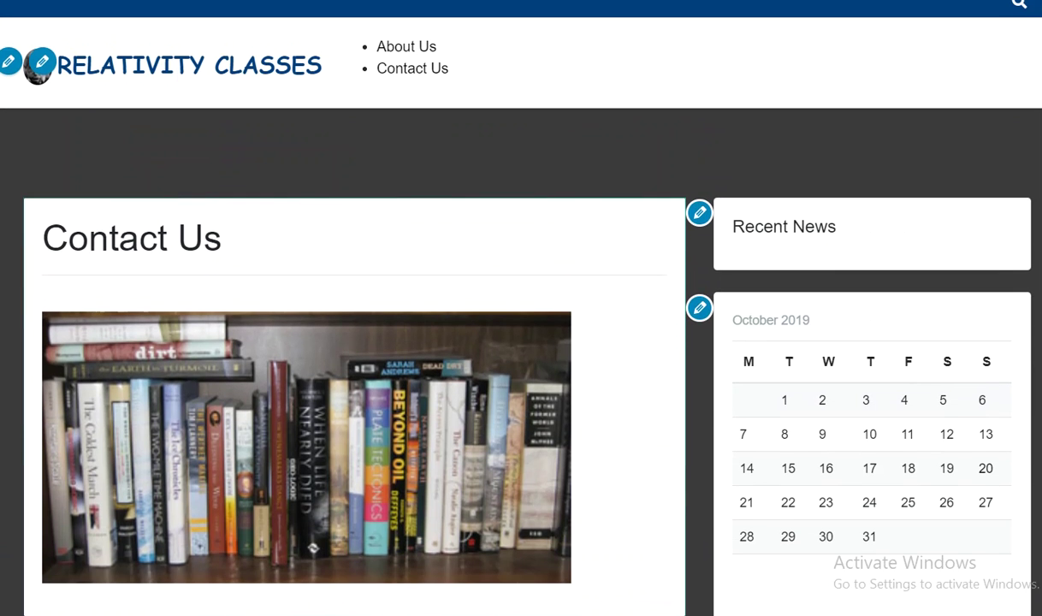